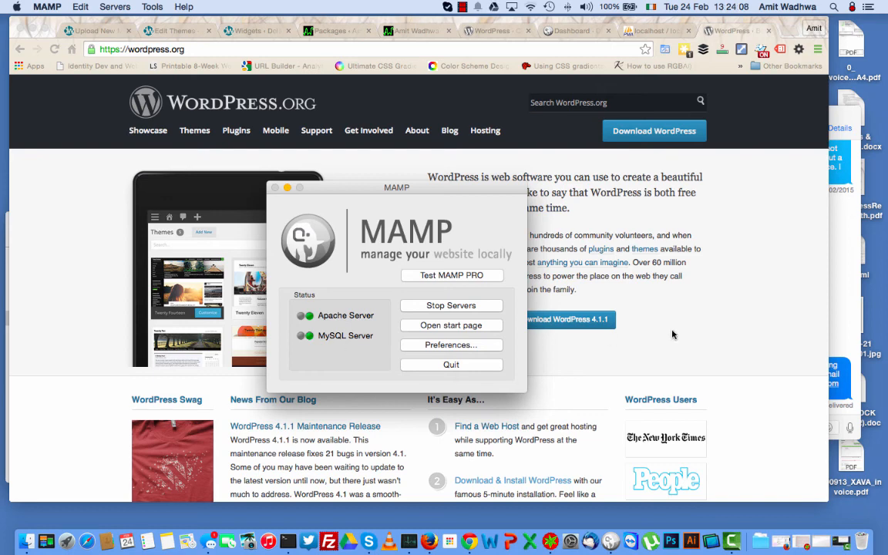
Bring the Chrome window showing the WordPress.org homepage to the front.
click(703, 249)
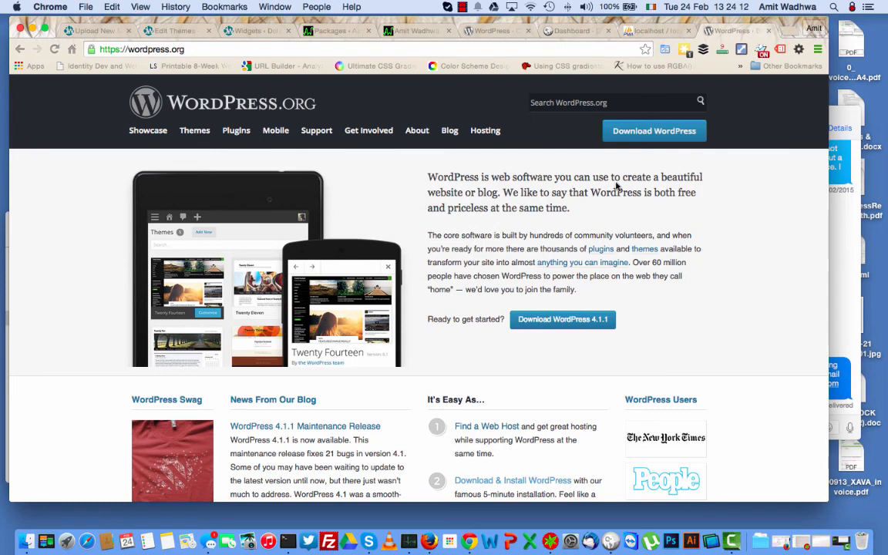
Go to the WordPress download page and start downloading WordPress 4.1.1.
click(192, 50)
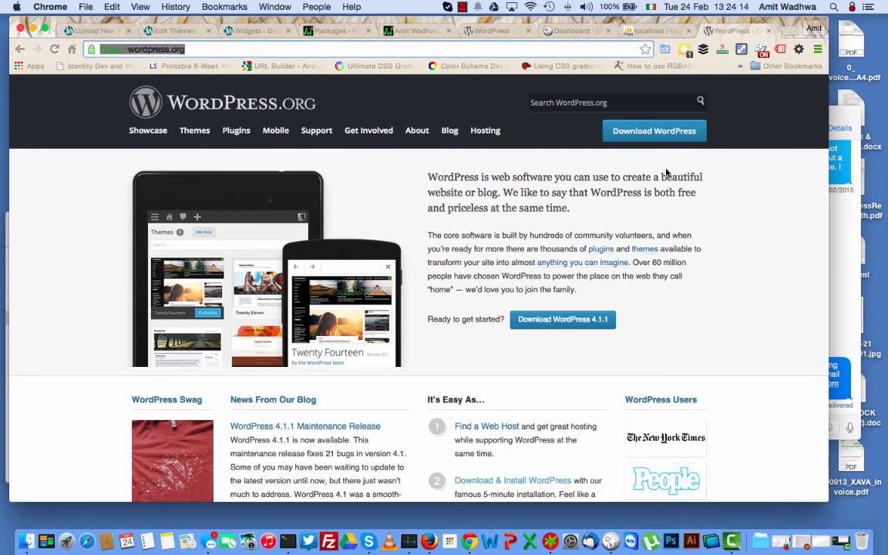
click(553, 327)
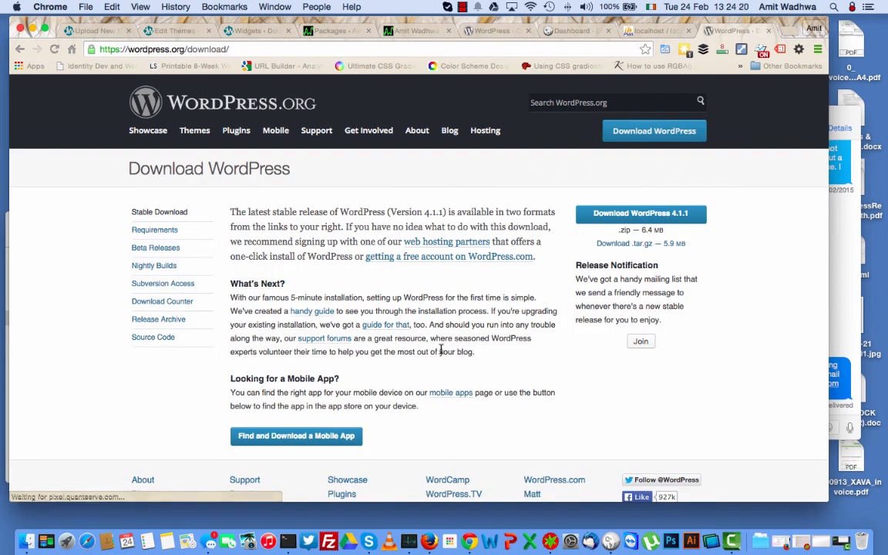
click(636, 223)
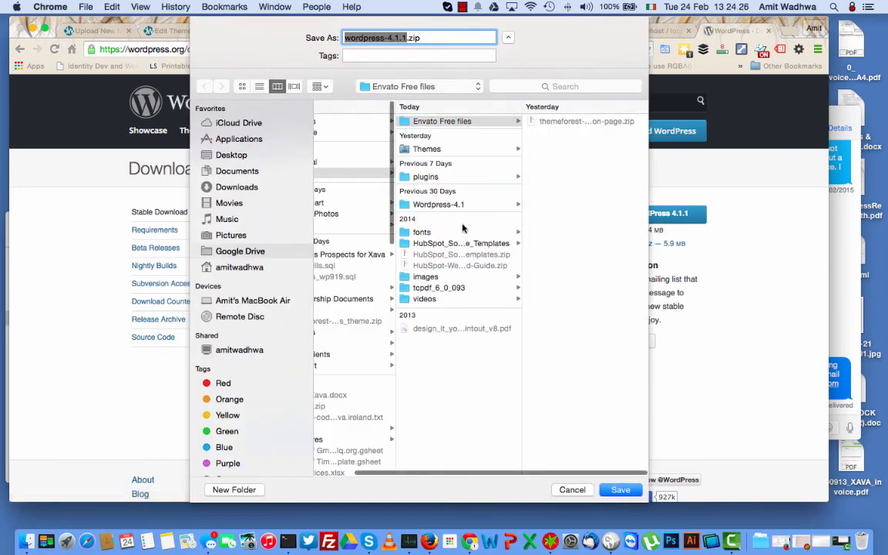
Save wordpress-4.1.1.zip into Applications > MAMP > htdocs > demo.
scroll(448, 258, left, 2)
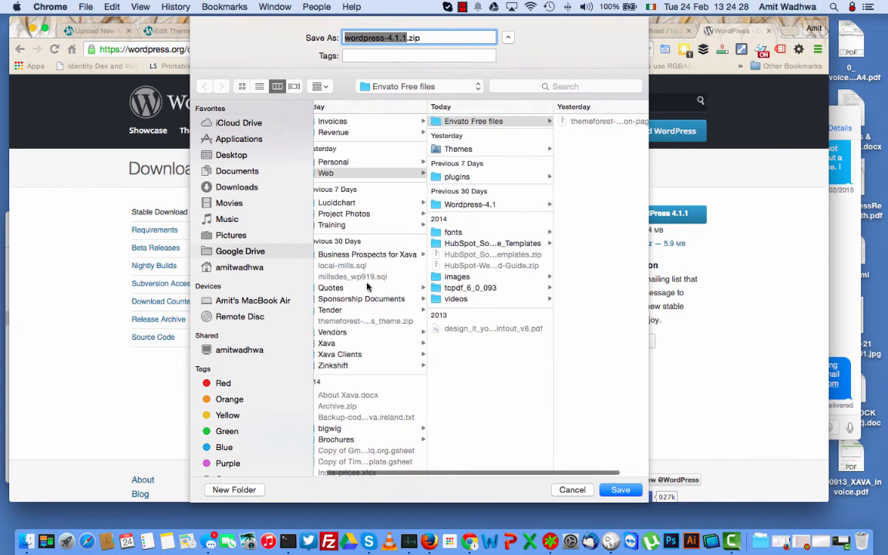
click(241, 140)
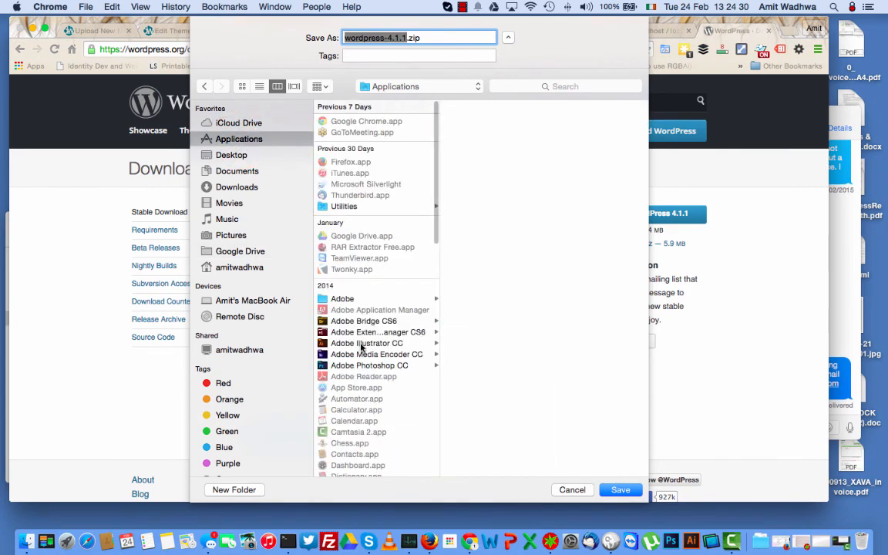
scroll(362, 349, down, 5)
scroll(361, 348, down, 10)
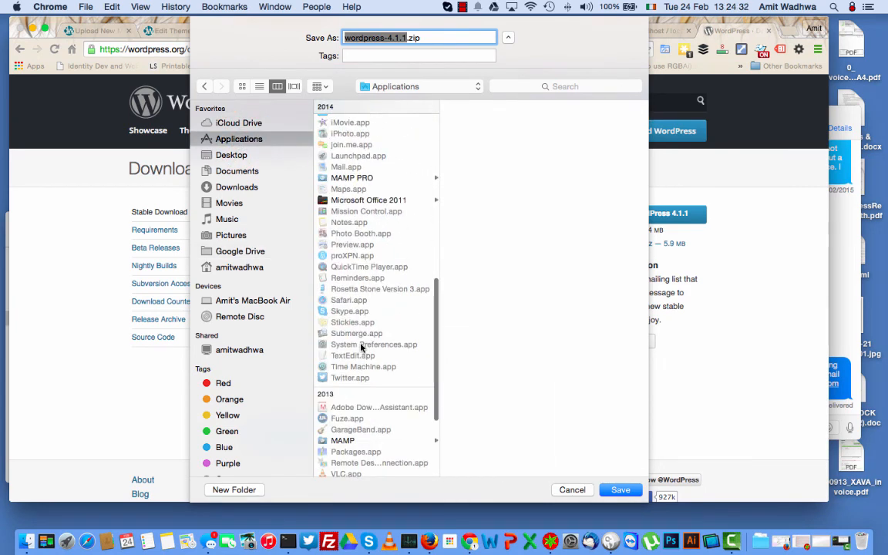
click(349, 315)
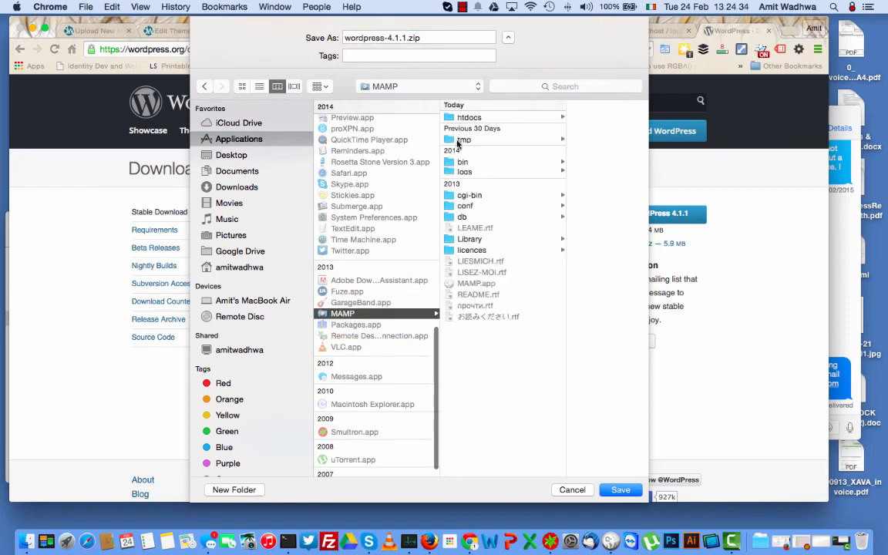
click(477, 116)
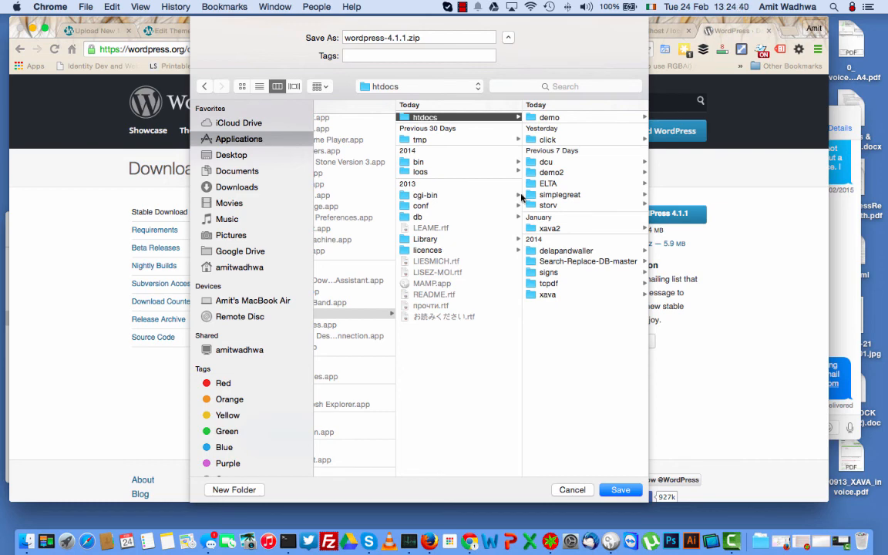
click(550, 119)
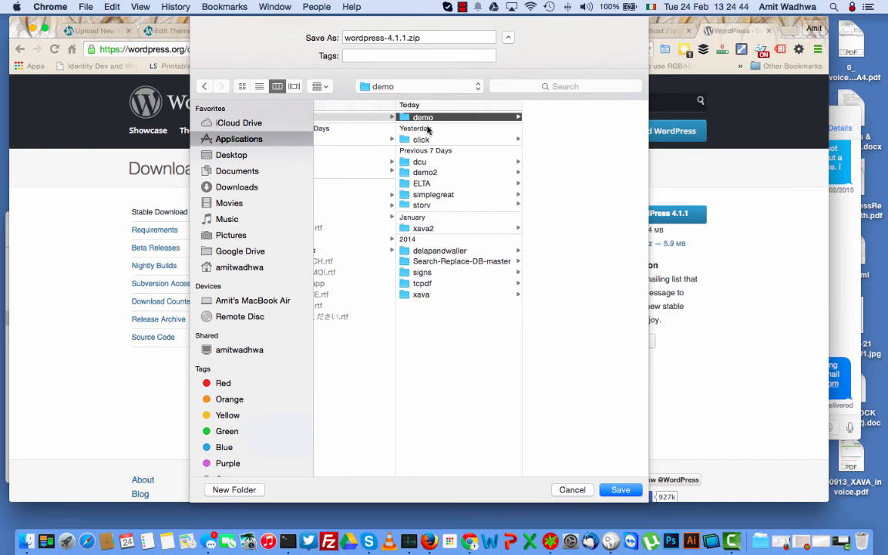
click(620, 489)
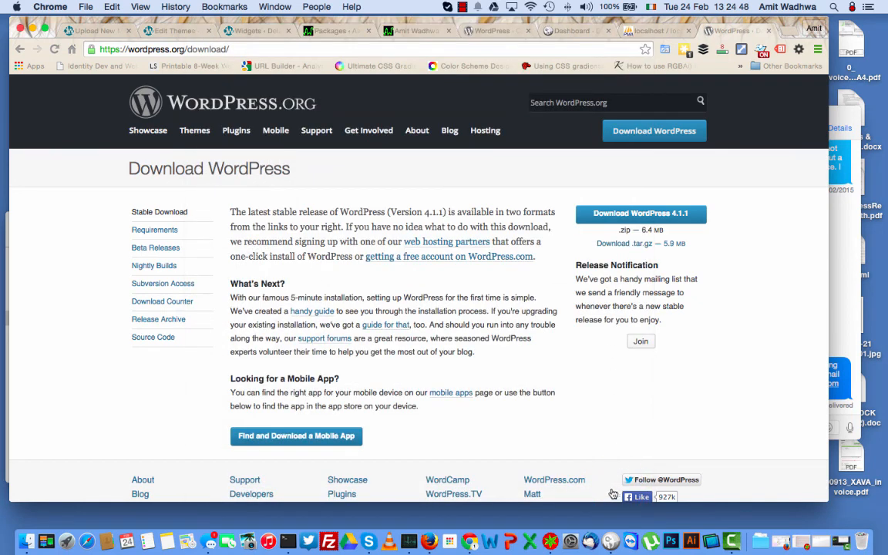
click(21, 537)
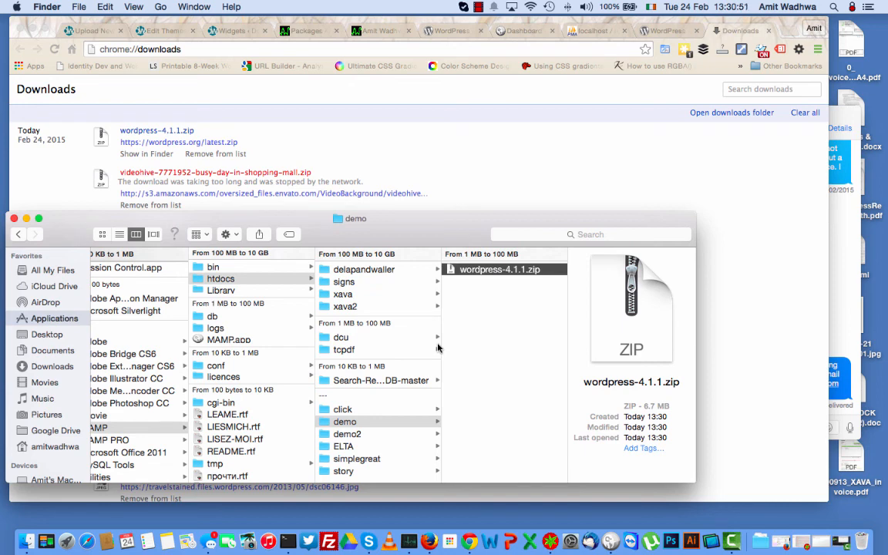
Unzip wordpress-4.1.1.zip and move all files from the wordpress folder directly into demo.
double_click(503, 269)
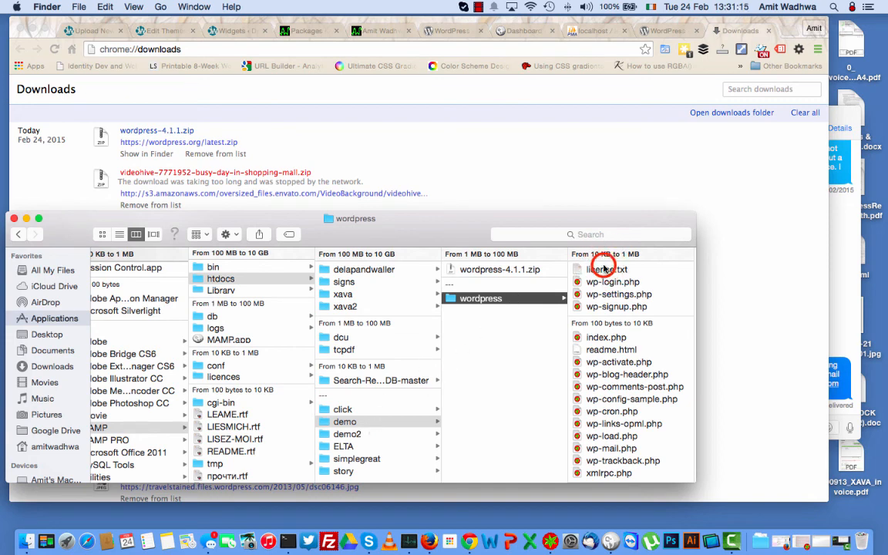
click(604, 269)
key(super+a)
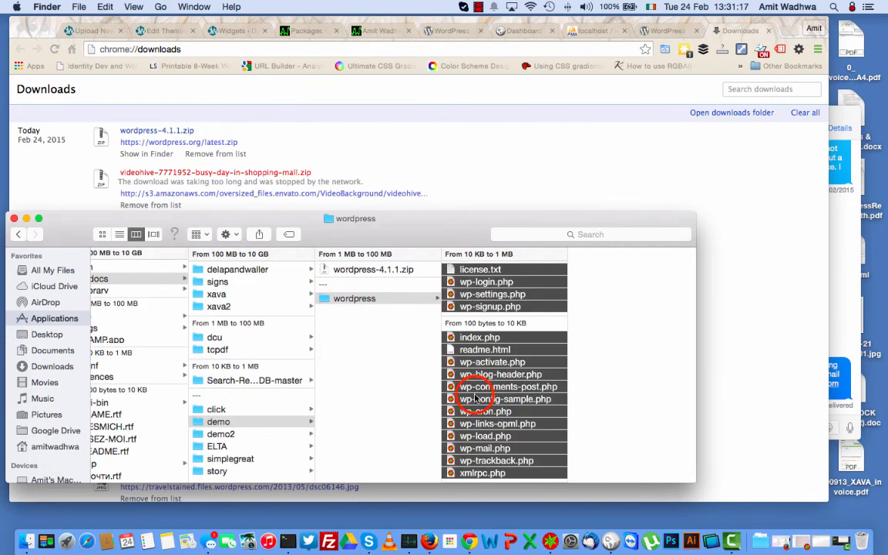
drag(476, 398, 381, 409)
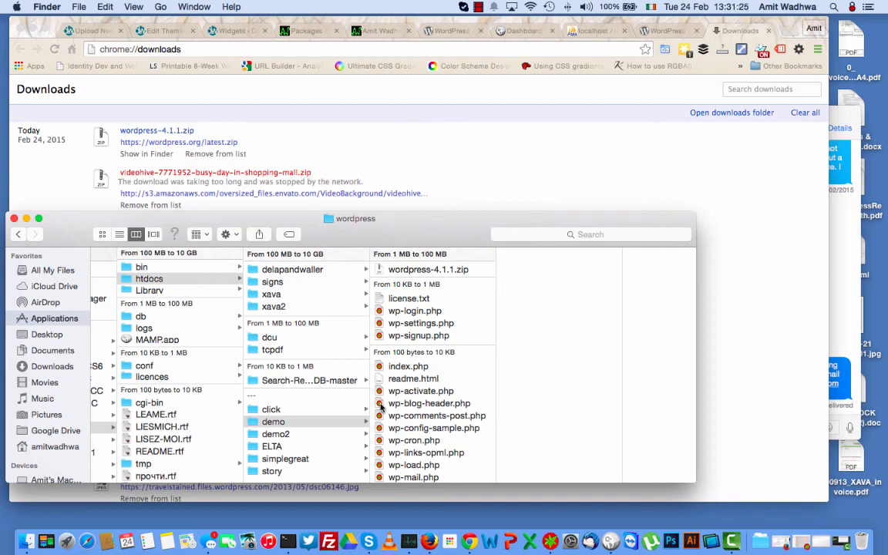
click(441, 160)
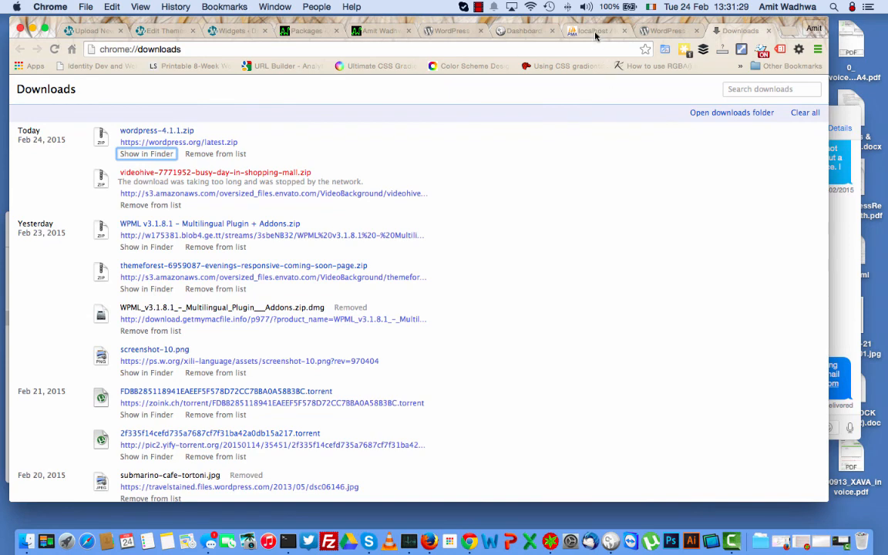
Close the old localhost tab and load localhost/phpMyAdmin/ in the browser.
click(624, 31)
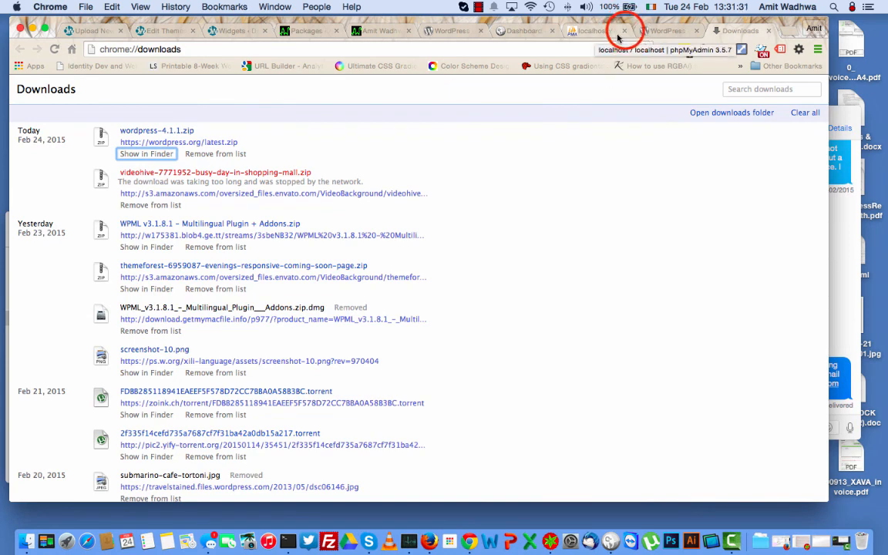
click(550, 43)
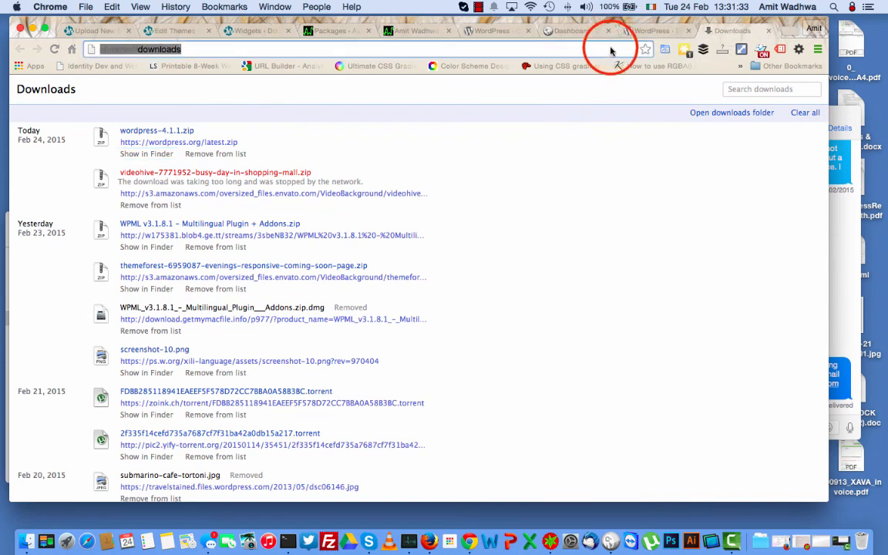
text(localhost/php)
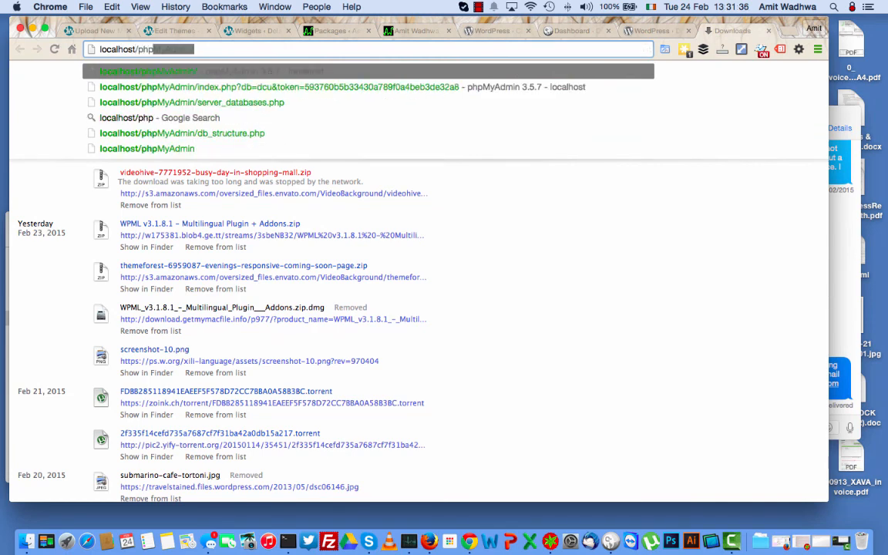
key(Right)
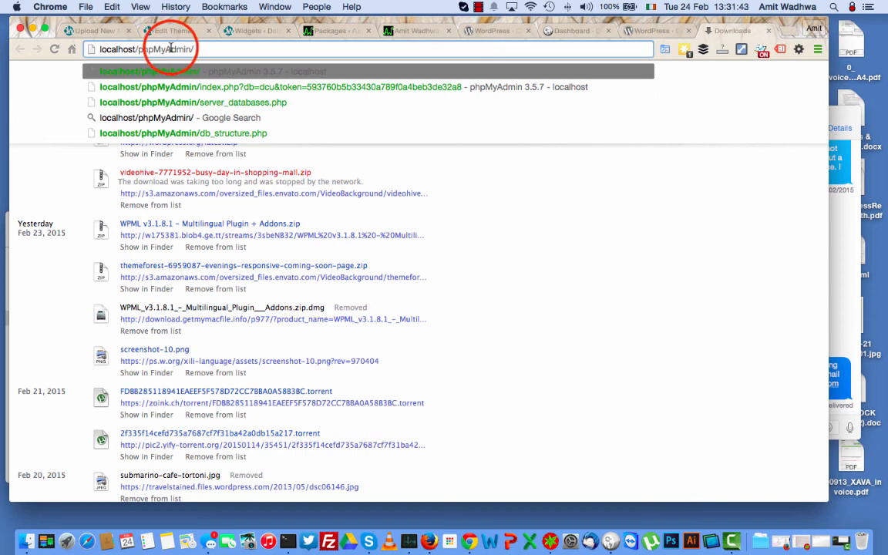
key(Return)
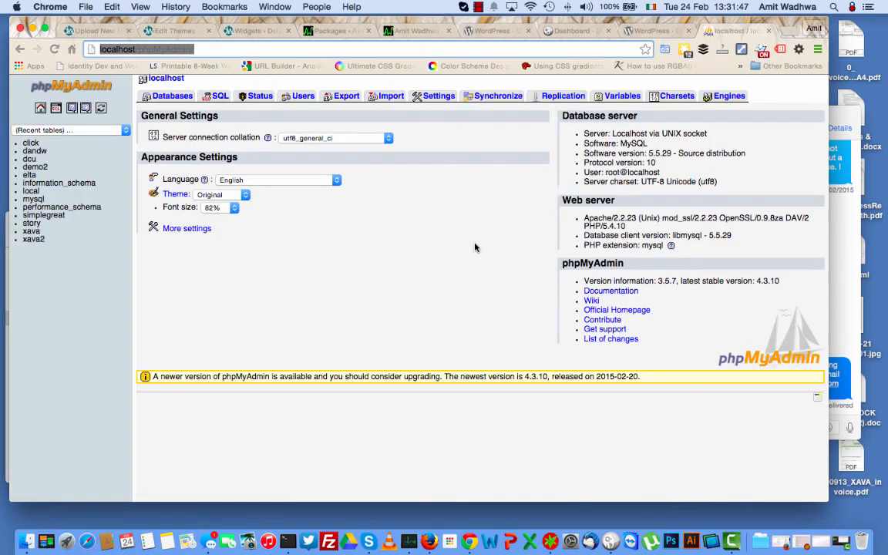
Create a new database named 'demo' from the Databases tab.
click(175, 98)
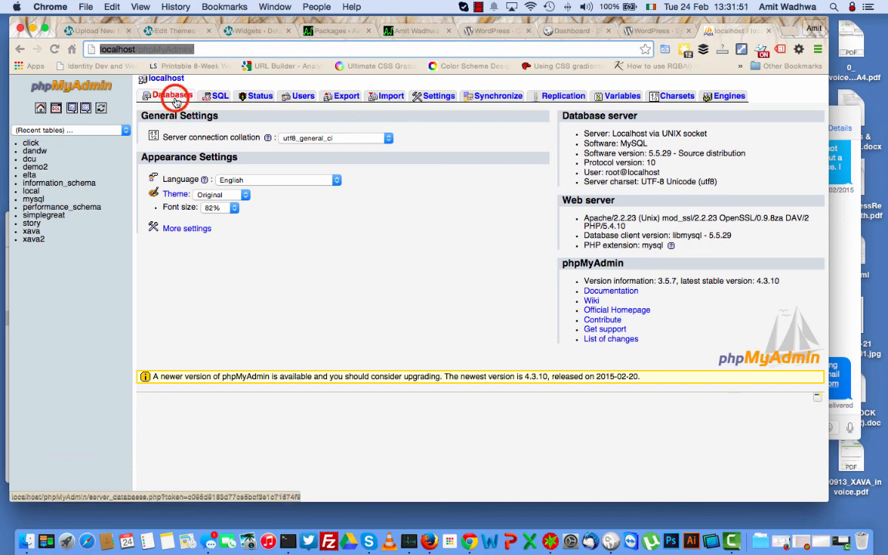
click(184, 145)
text(demo)
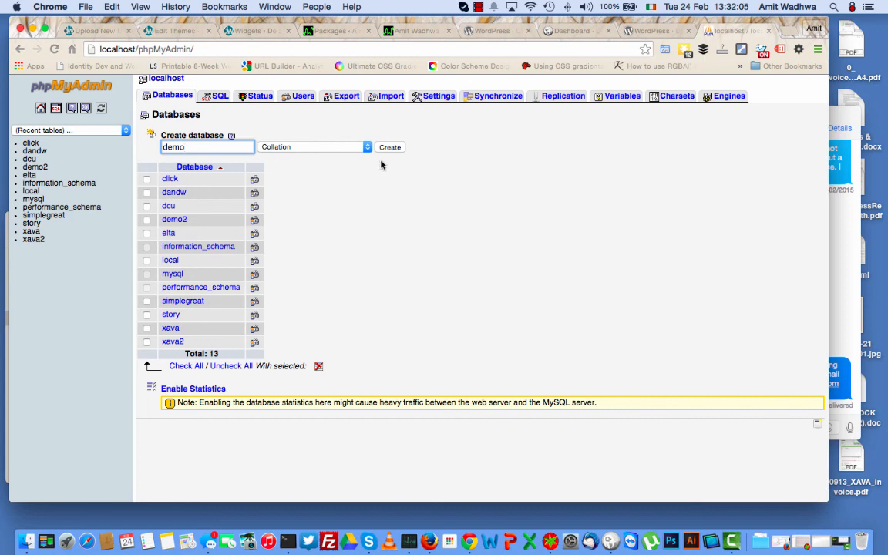
click(390, 148)
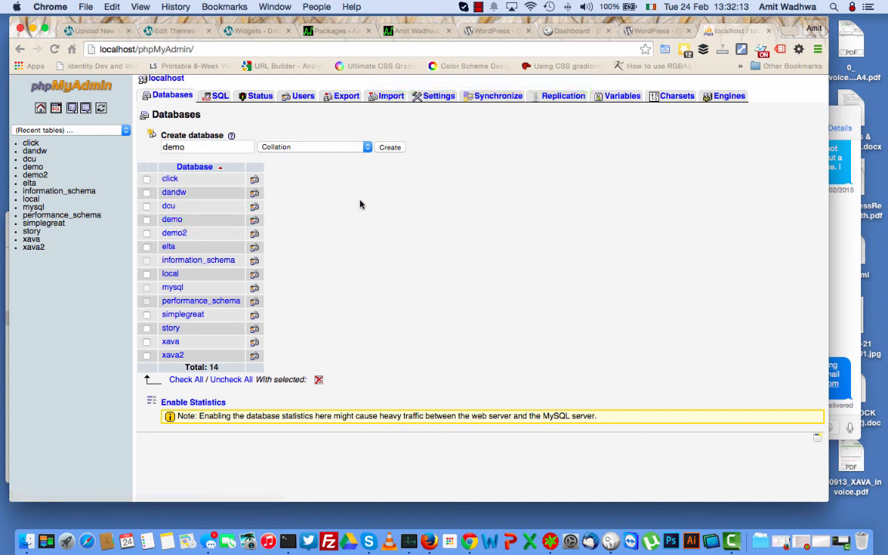
Open localhost/demo in a new tab to launch the WordPress installer.
click(786, 31)
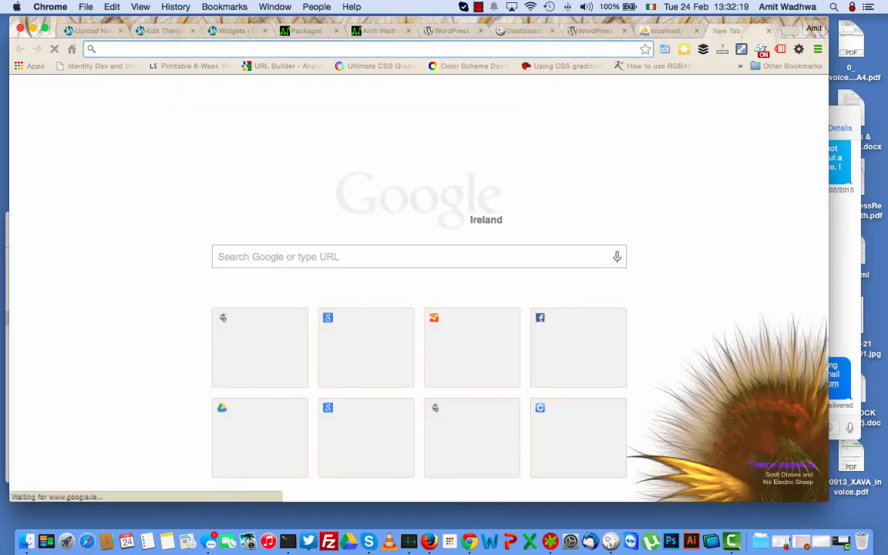
text(loclah)
key(BackSpace)
key(BackSpace)
key(BackSpace)
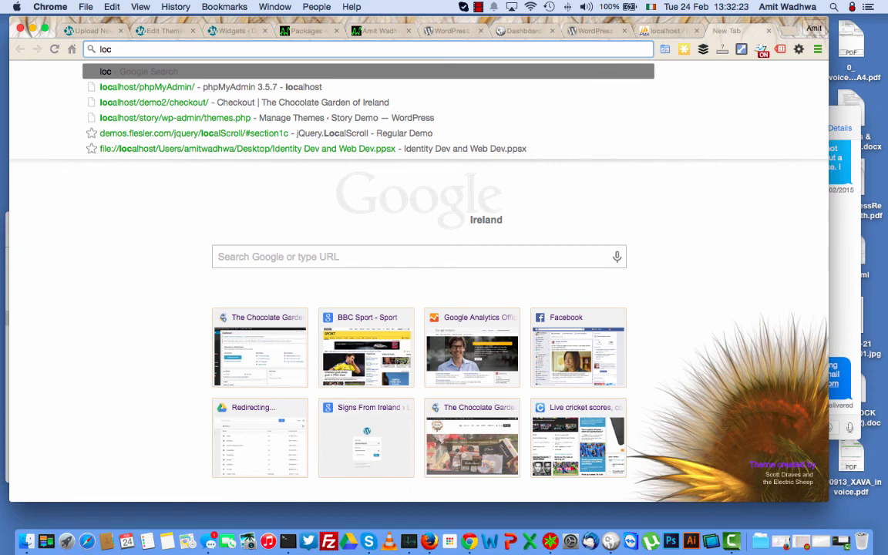
text(alhost/d)
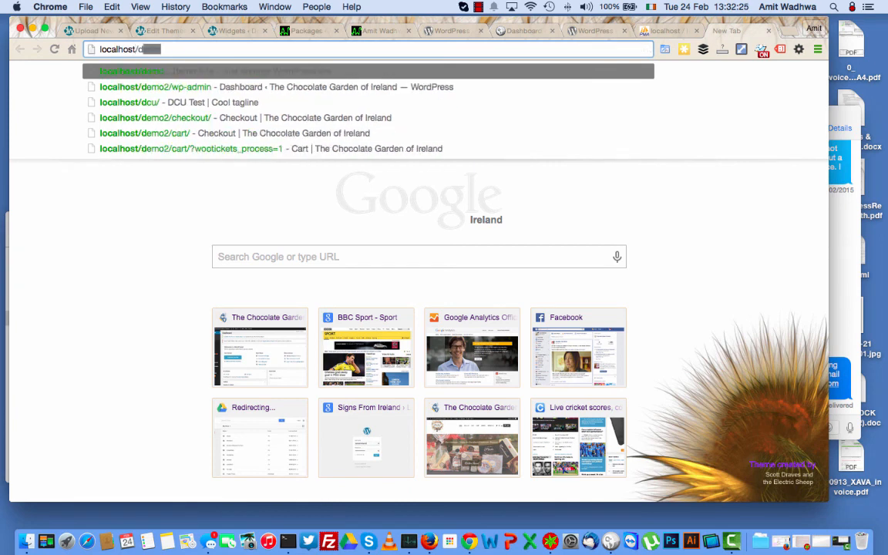
text(emo)
key(Return)
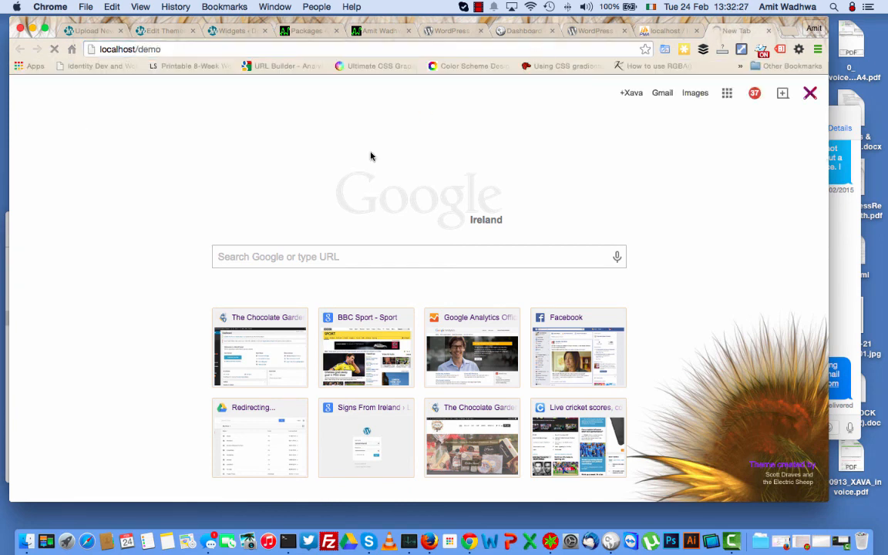
Choose English (UK) as the installation language and continue.
click(27, 538)
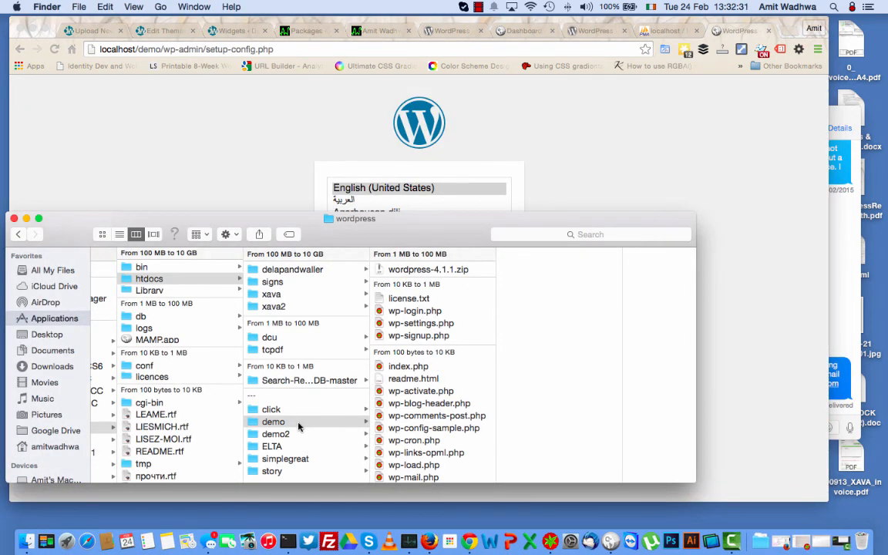
click(229, 140)
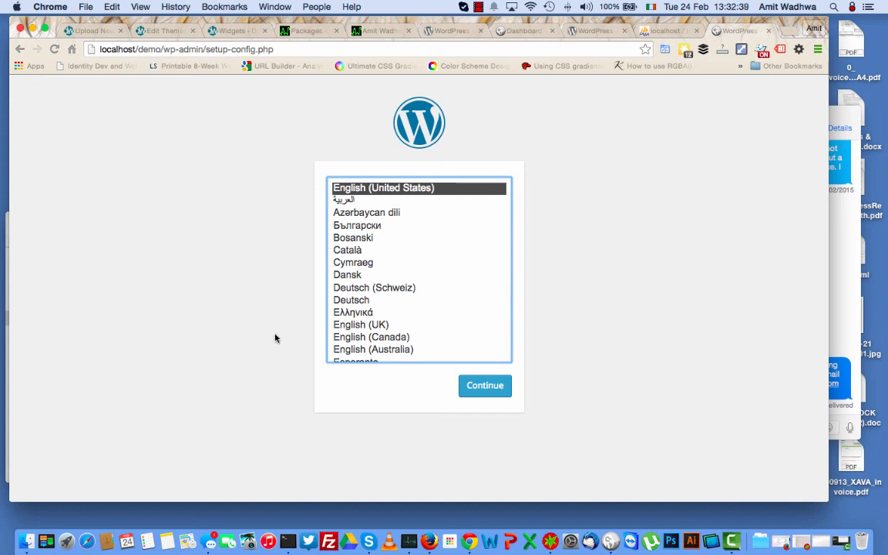
click(370, 325)
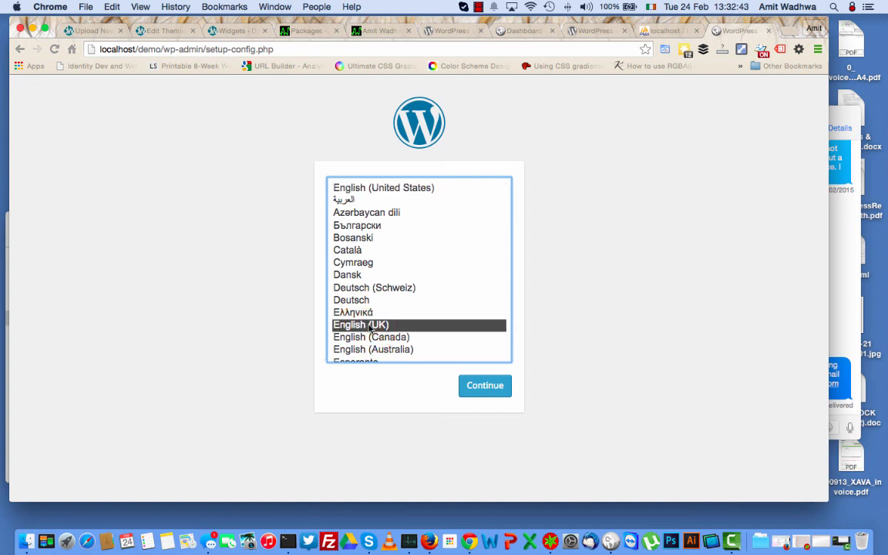
click(467, 383)
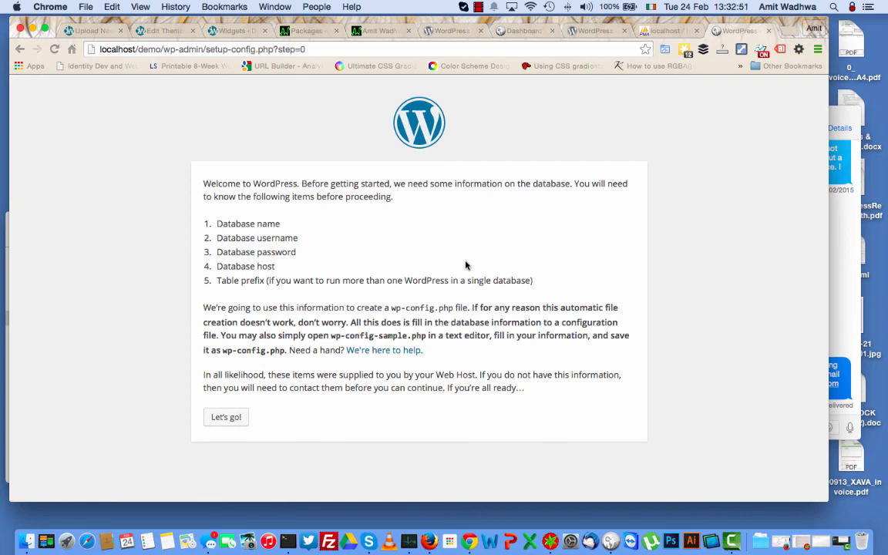
Fill the database form with name demo, user root, the MySQL password and table prefix demo_.
click(229, 422)
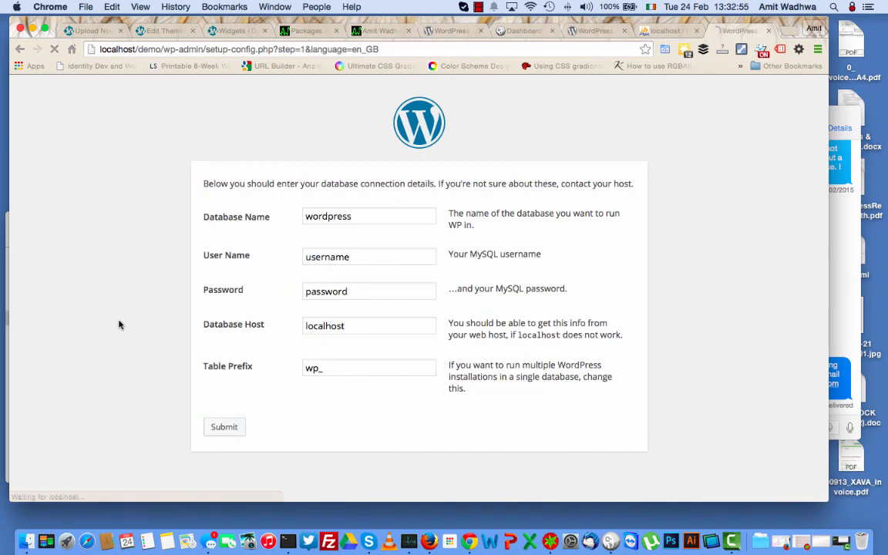
click(330, 217)
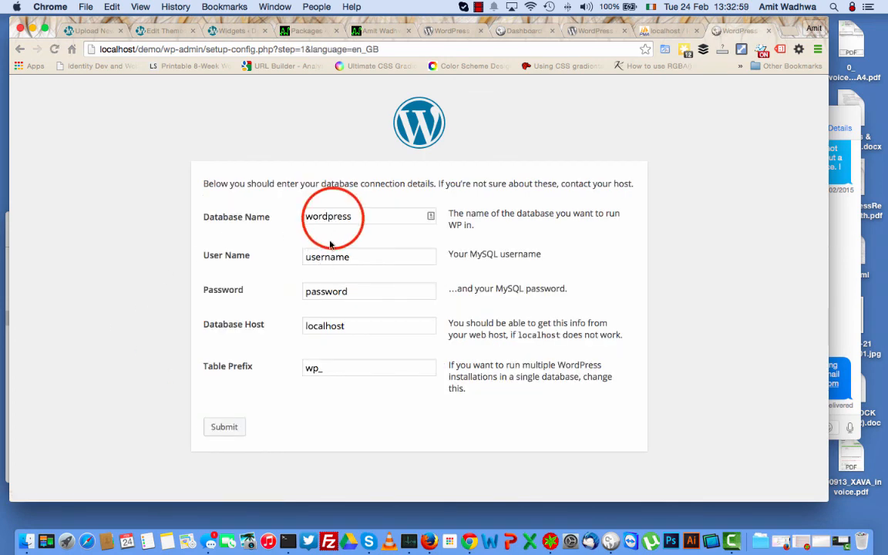
double_click(332, 217)
text(demo)
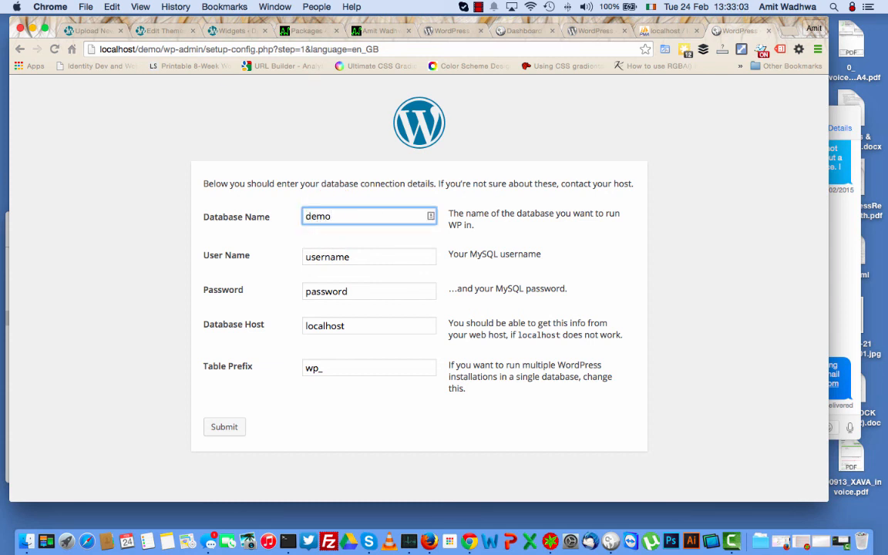
click(358, 255)
double_click(339, 256)
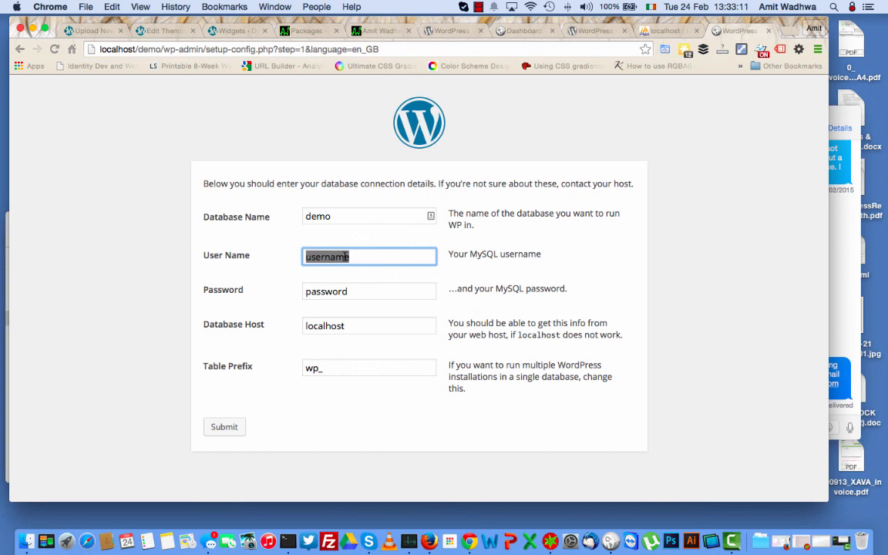
text(root)
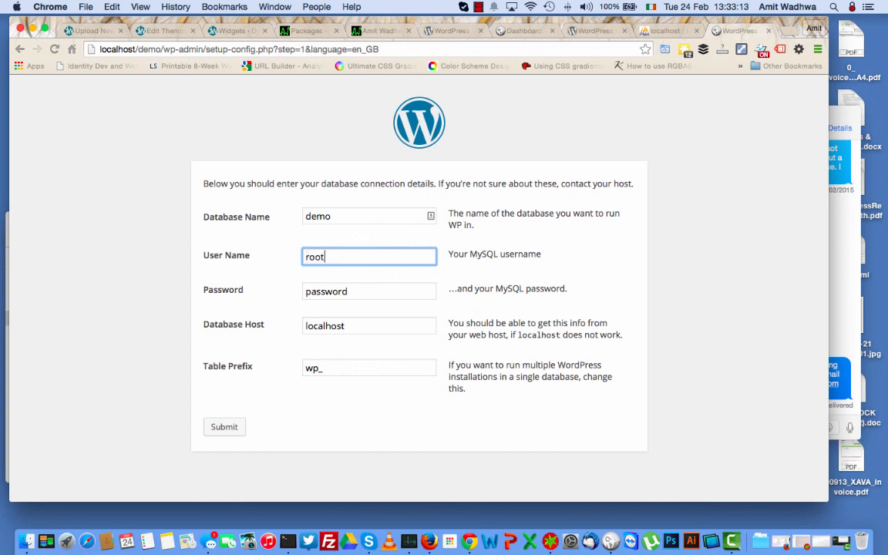
key(Tab)
text(root)
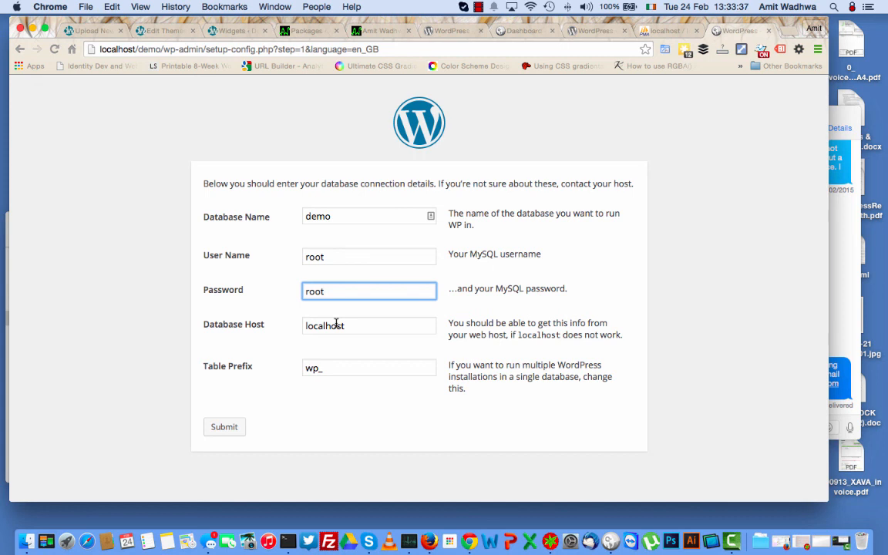
double_click(317, 368)
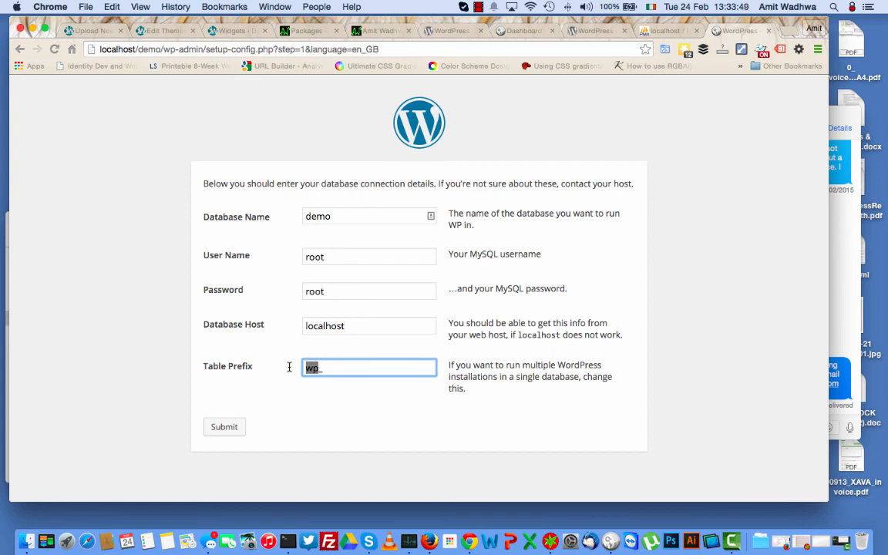
text(demo_)
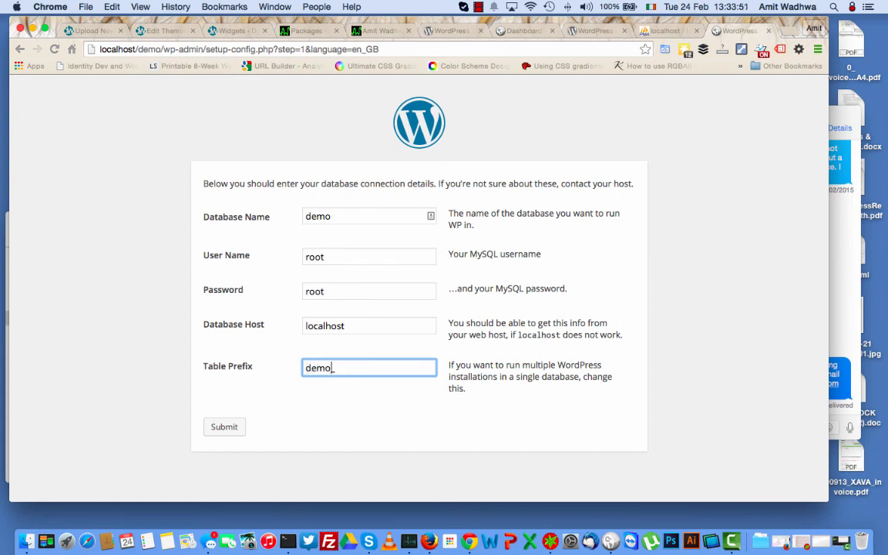
Submit the database details and run the install to reach the site information form.
click(232, 430)
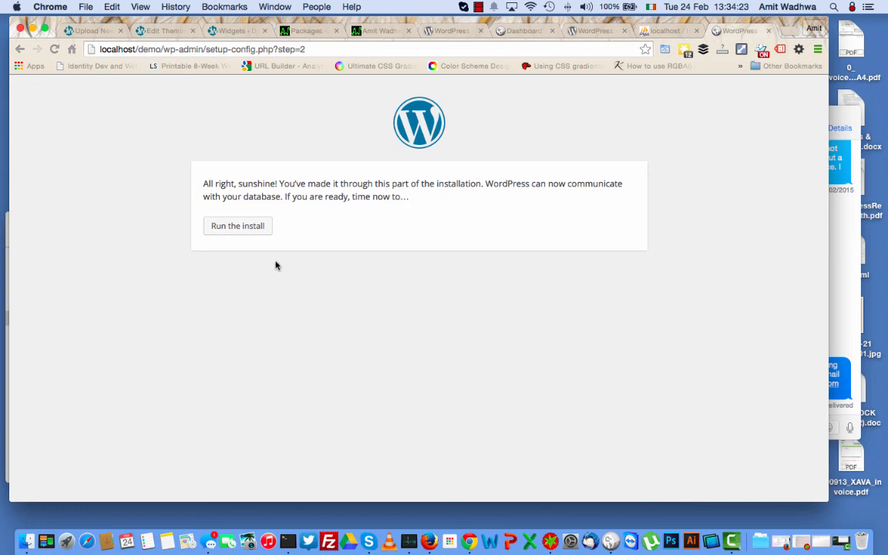
click(249, 232)
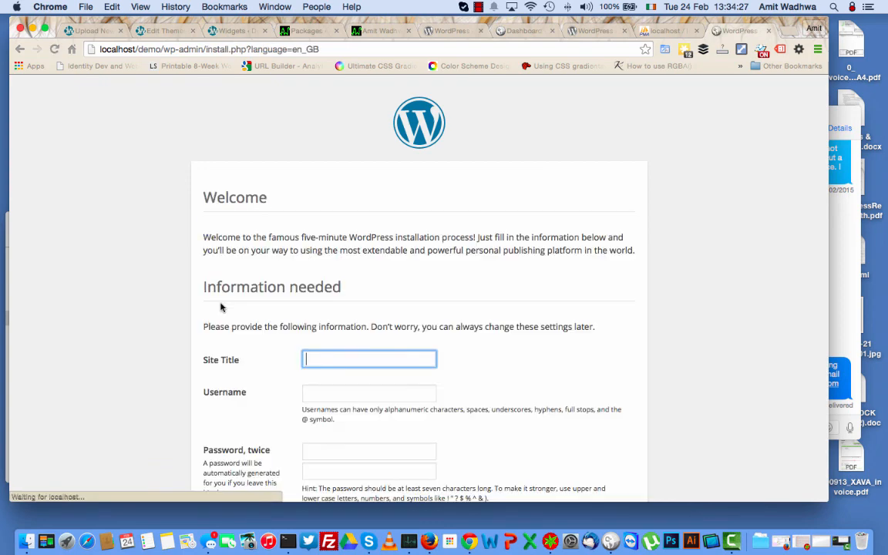
scroll(166, 362, down, 5)
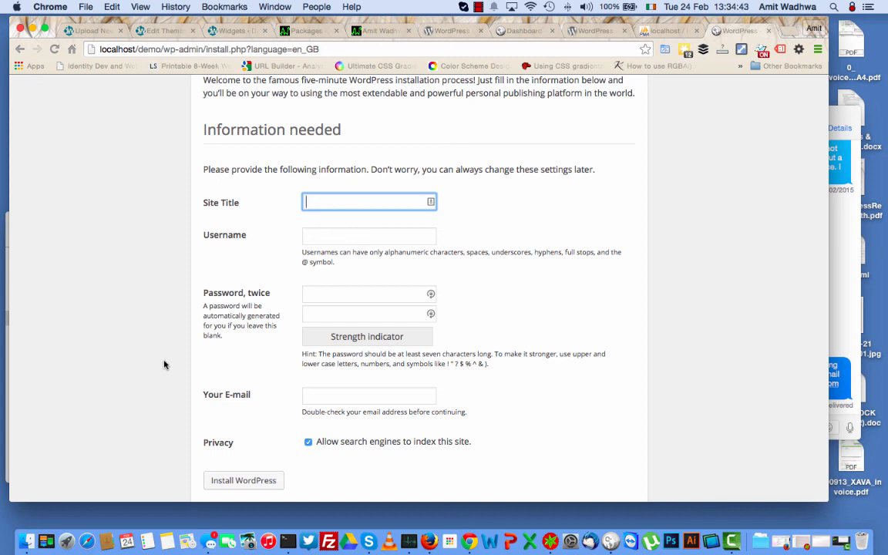
Enter site title 'Demo Site', the admin username, and the password twice.
text(Demo Site)
click(344, 242)
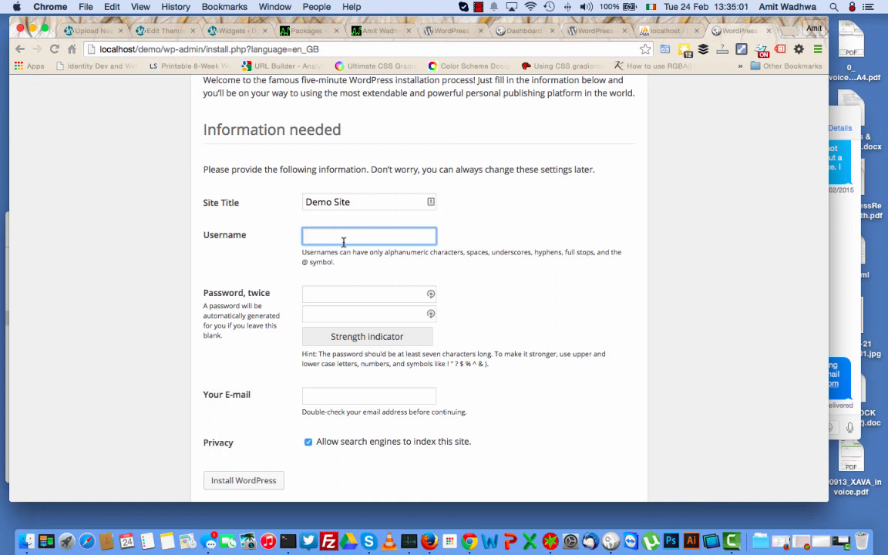
text(XavaIreland)
click(334, 299)
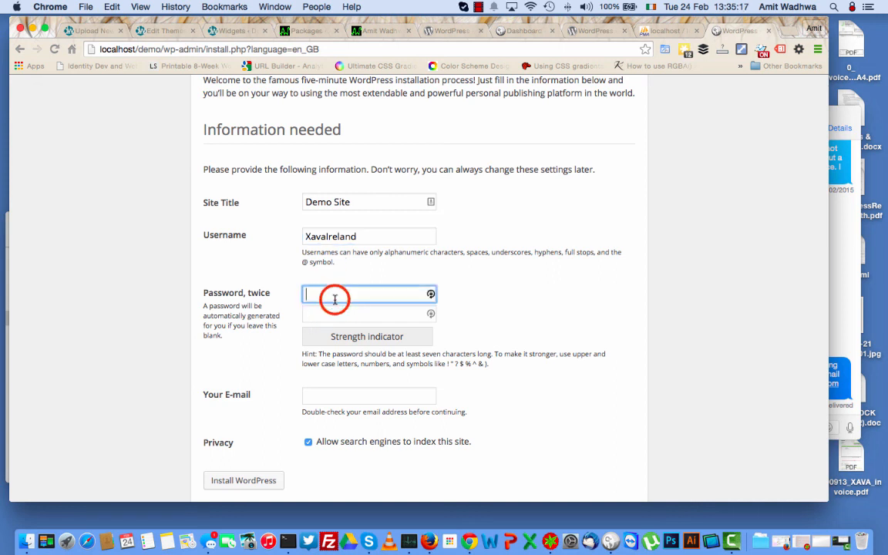
text(•••••)
key(Tab)
text(•••••)
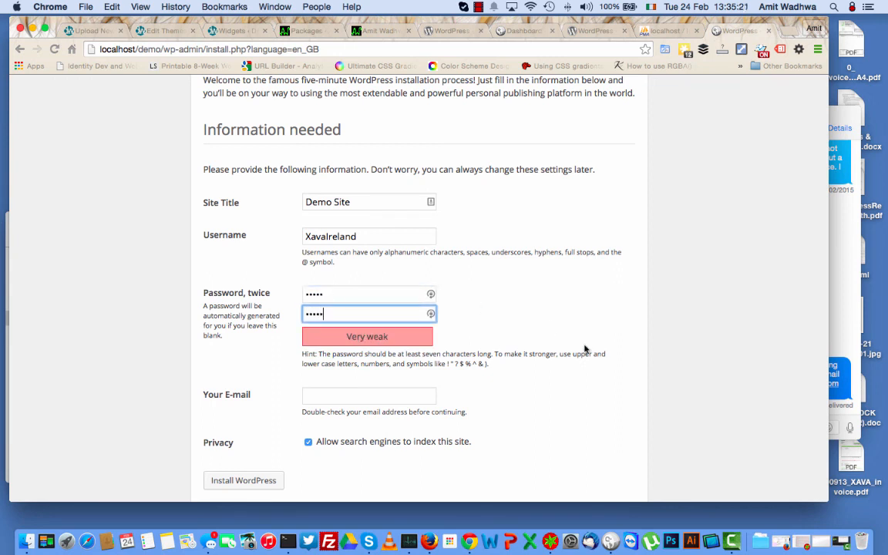
Add the admin e-mail address, turn off search-engine indexing and install WordPress.
scroll(584, 349, down, 1)
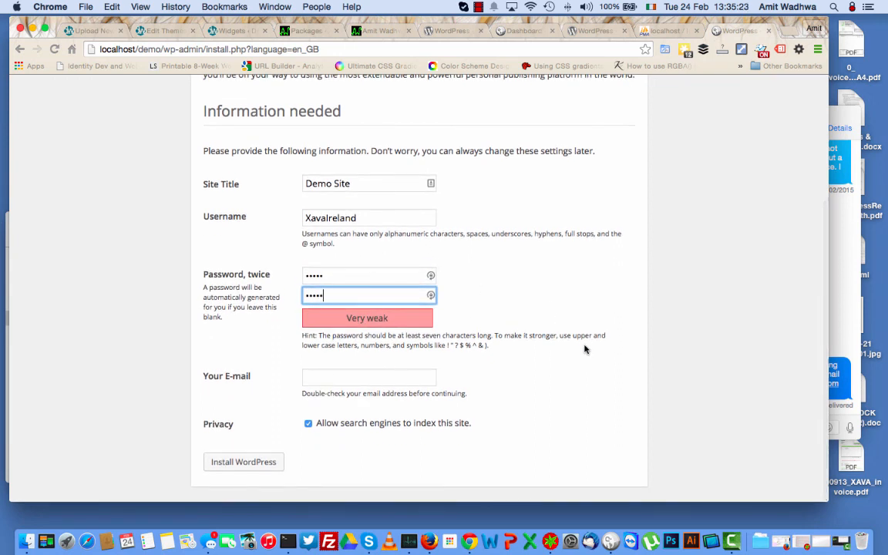
click(364, 382)
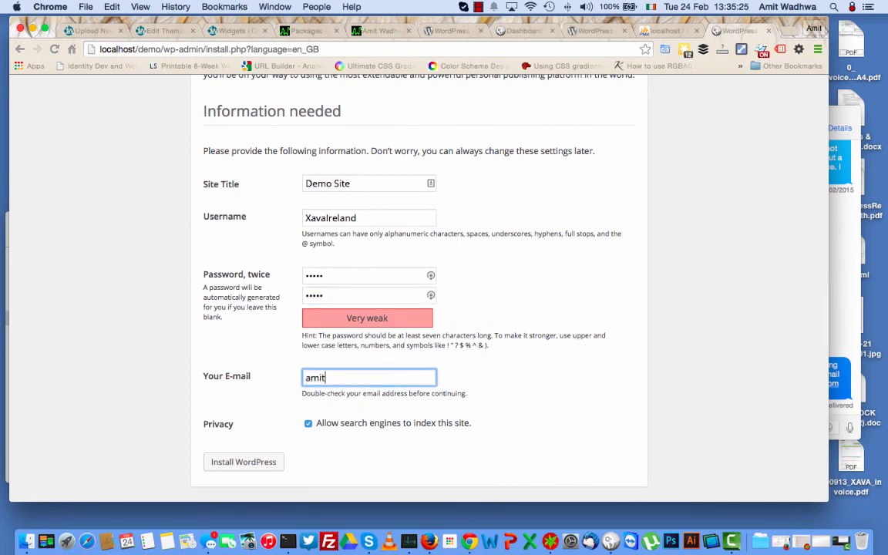
click(310, 428)
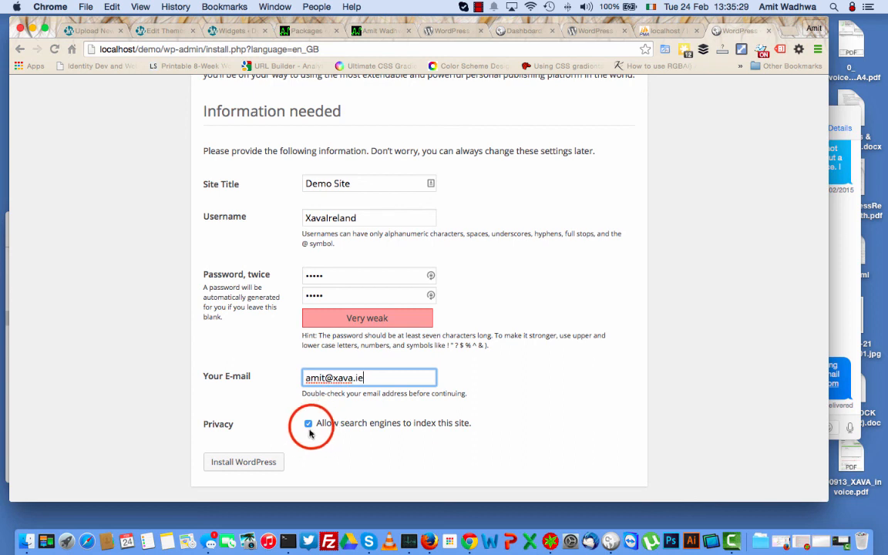
click(253, 462)
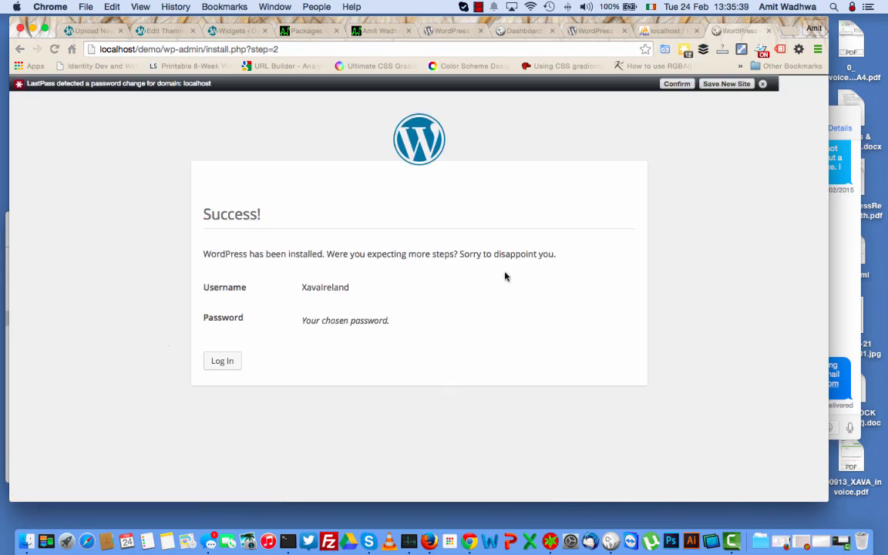
click(670, 30)
click(669, 31)
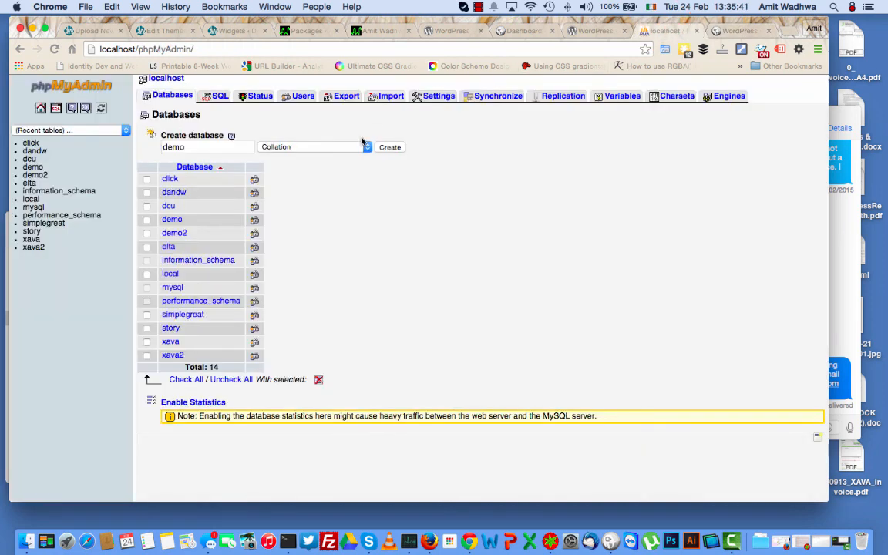
click(172, 220)
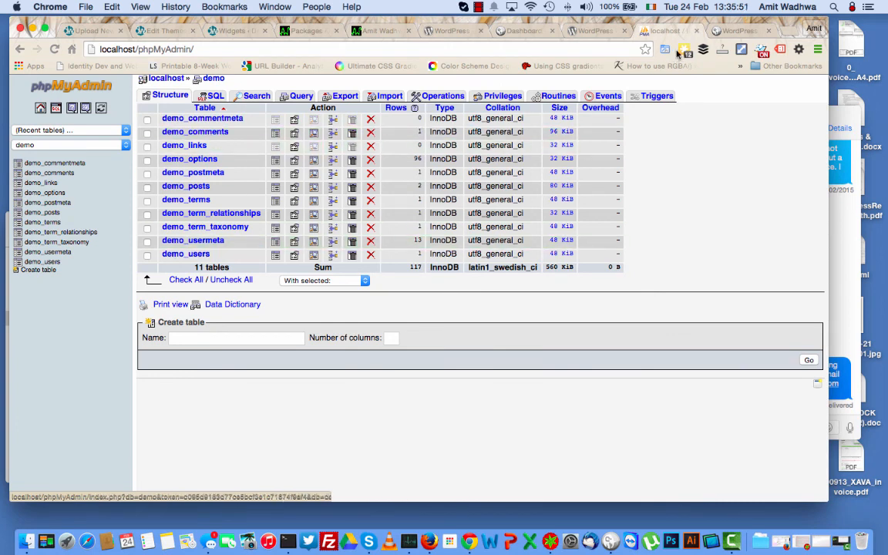
click(734, 33)
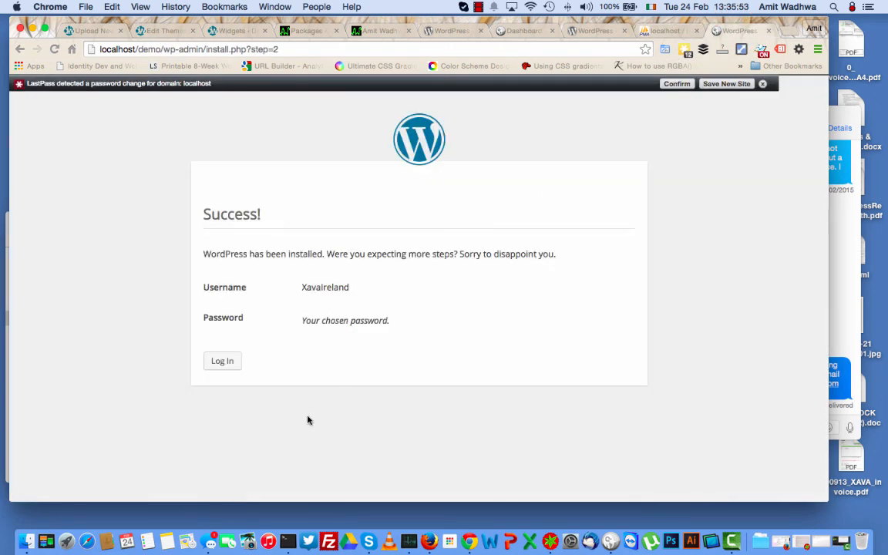
Correct the autofilled username to the new admin account, enter its password and log in.
click(228, 368)
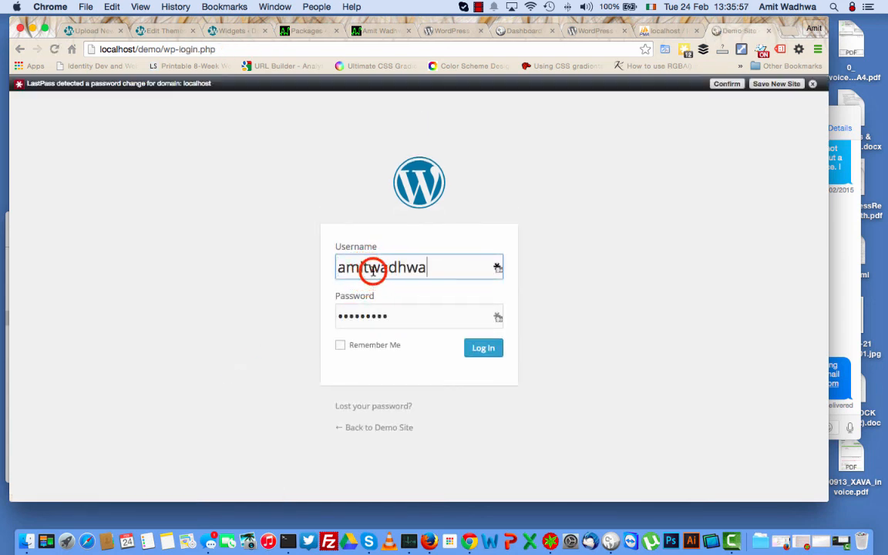
double_click(373, 272)
key(Right)
text(avai)
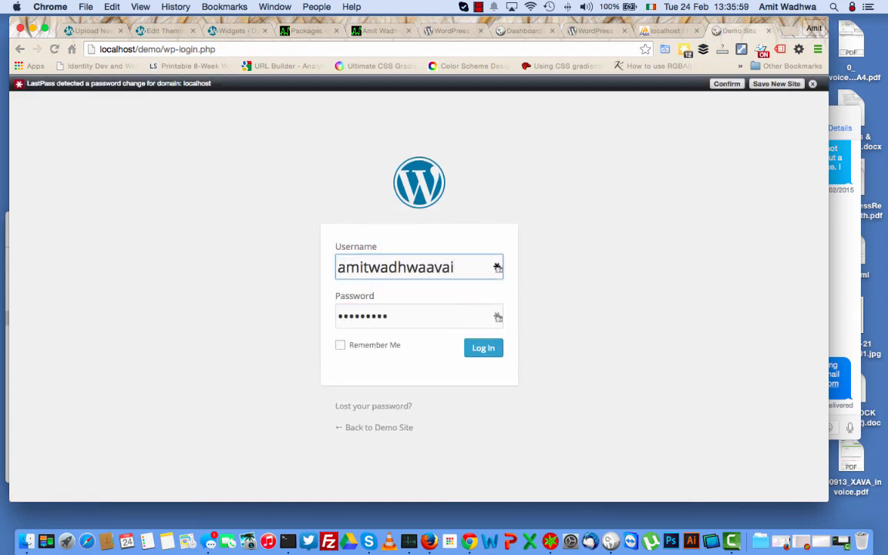
key(BackSpace)
key(BackSpace)
key(BackSpace)
key(BackSpace)
key(BackSpace)
key(BackSpace)
key(BackSpace)
key(BackSpace)
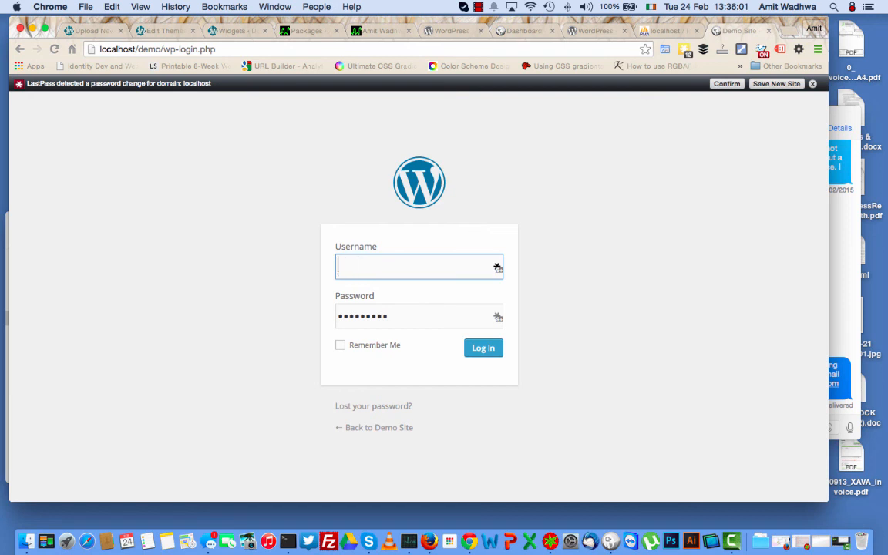
text(Xavalreland)
key(Tab)
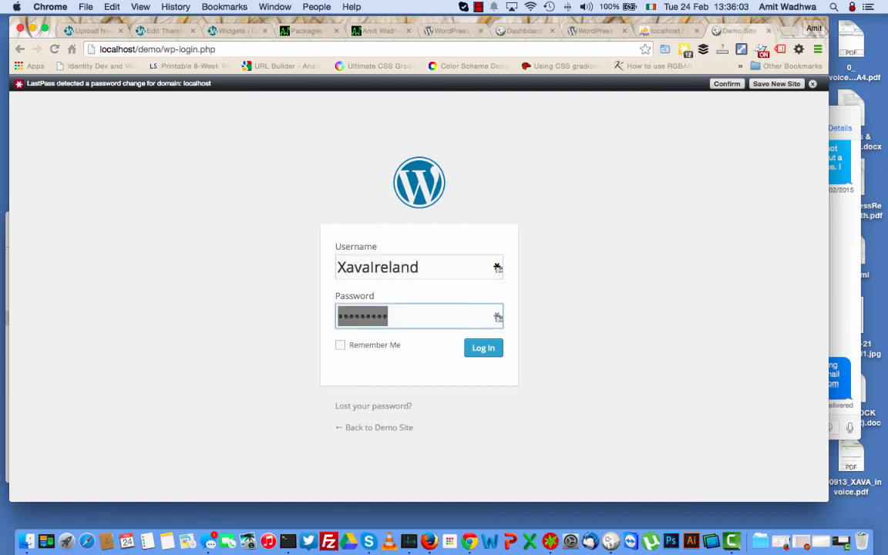
text(x)
click(479, 351)
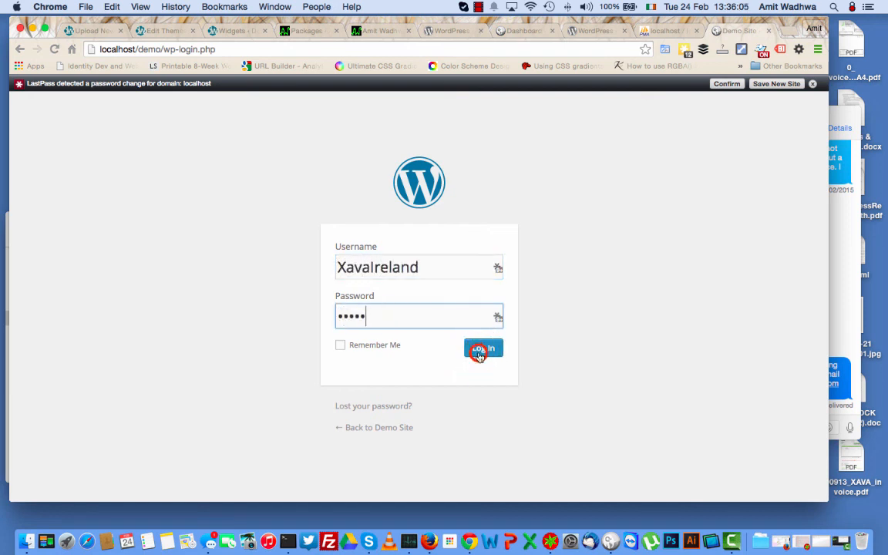